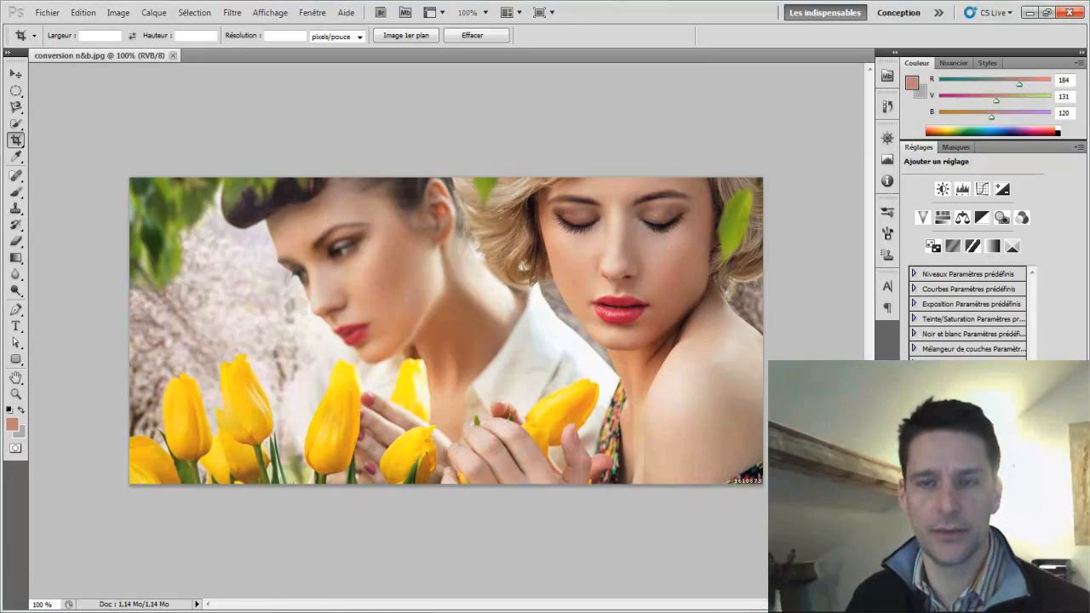
- Add a Black & White adjustment layer with Rouges set to 15 and Jaunes set to 77
click(994, 604)
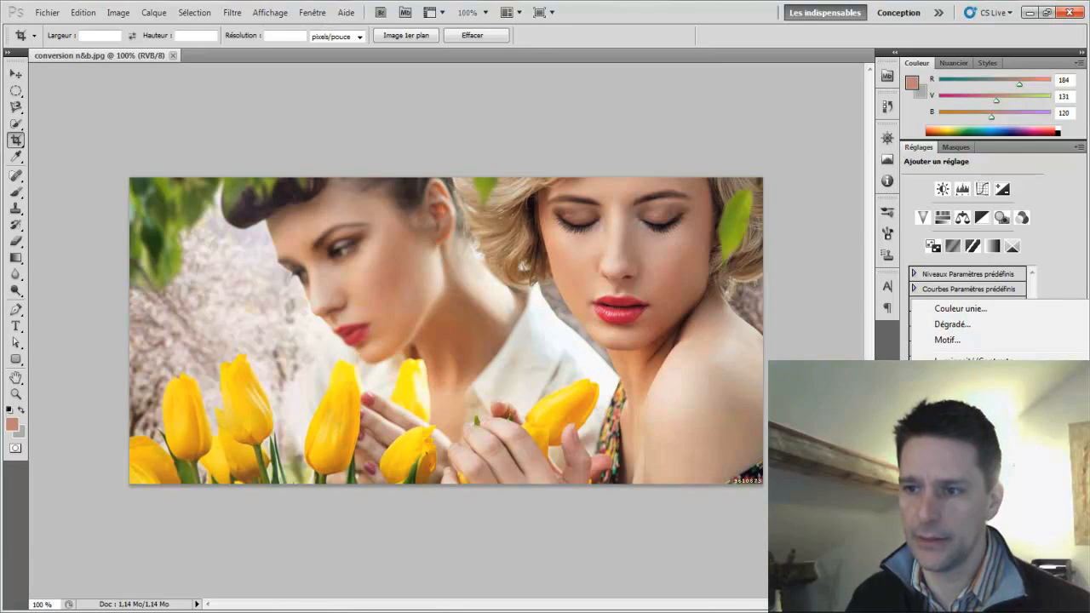
click(958, 474)
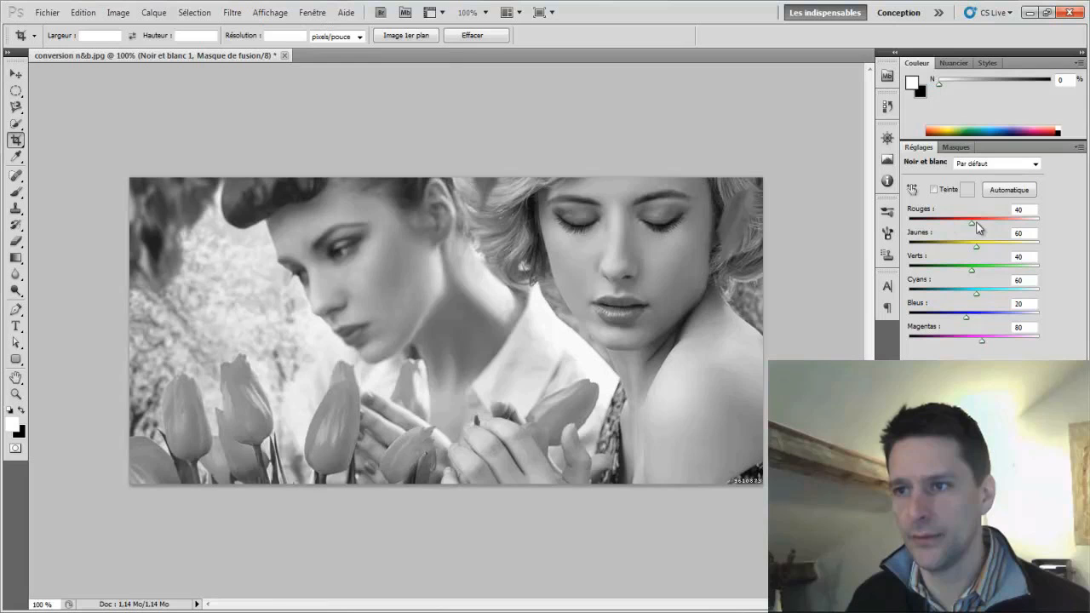
drag(975, 225, 982, 248)
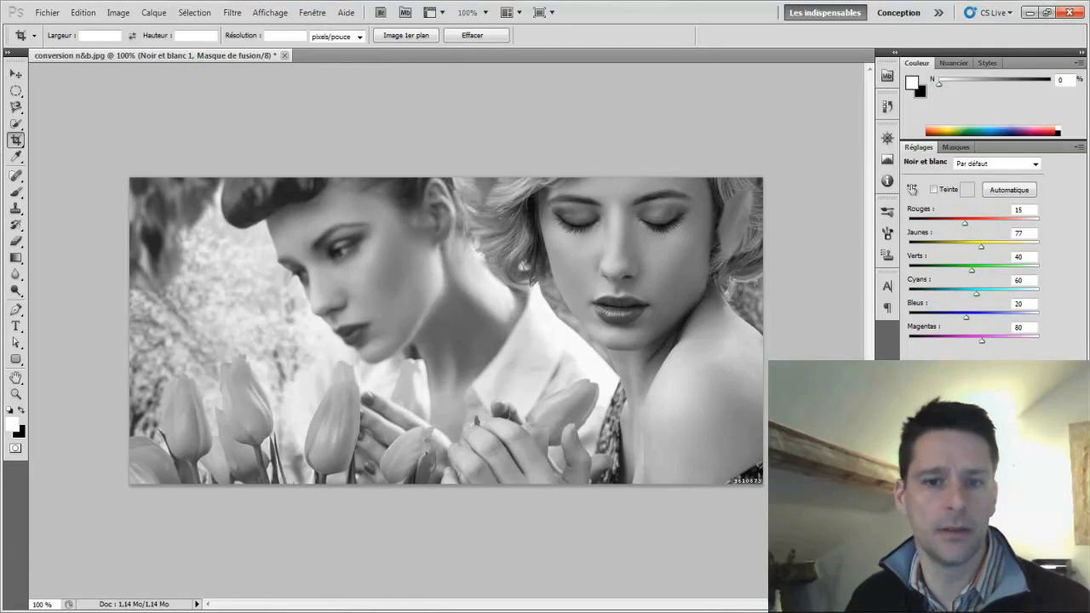
- Compare the black-and-white conversion with the original colours by hiding and showing the adjustment layer
click(910, 438)
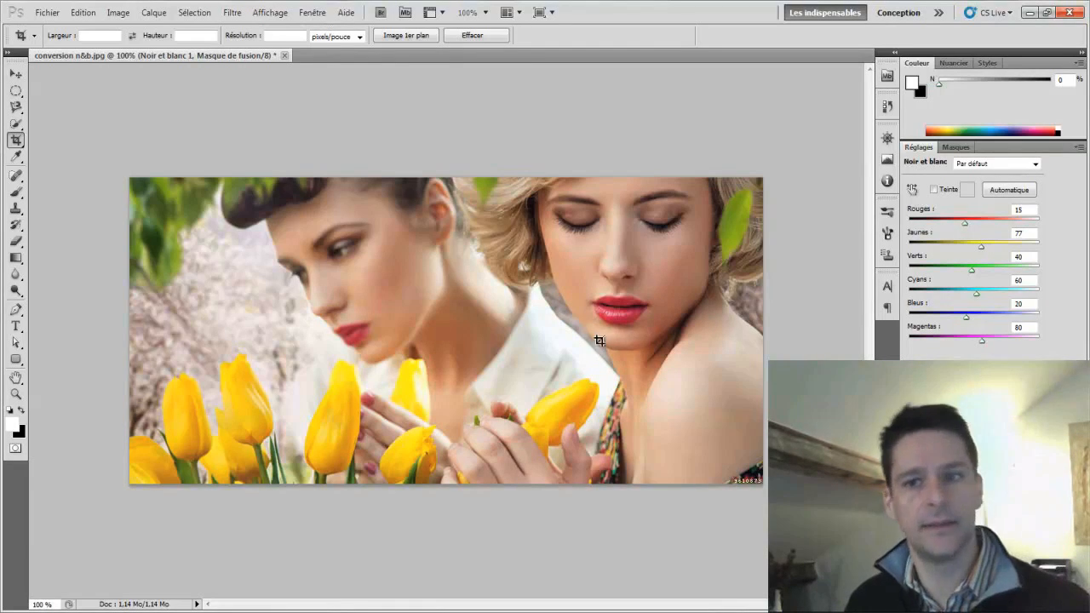
click(909, 448)
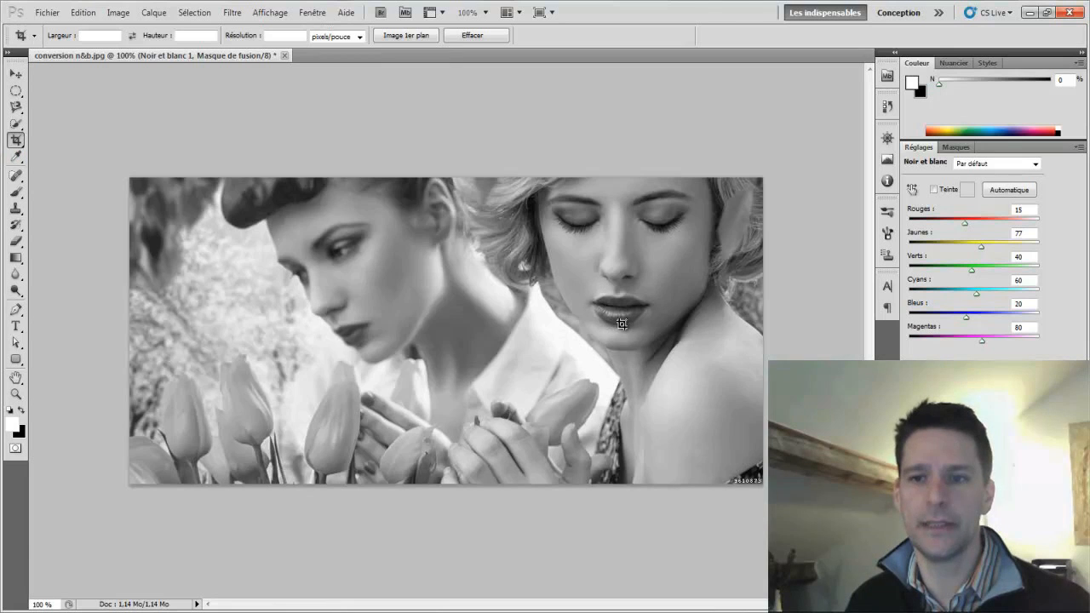
click(911, 451)
click(911, 451)
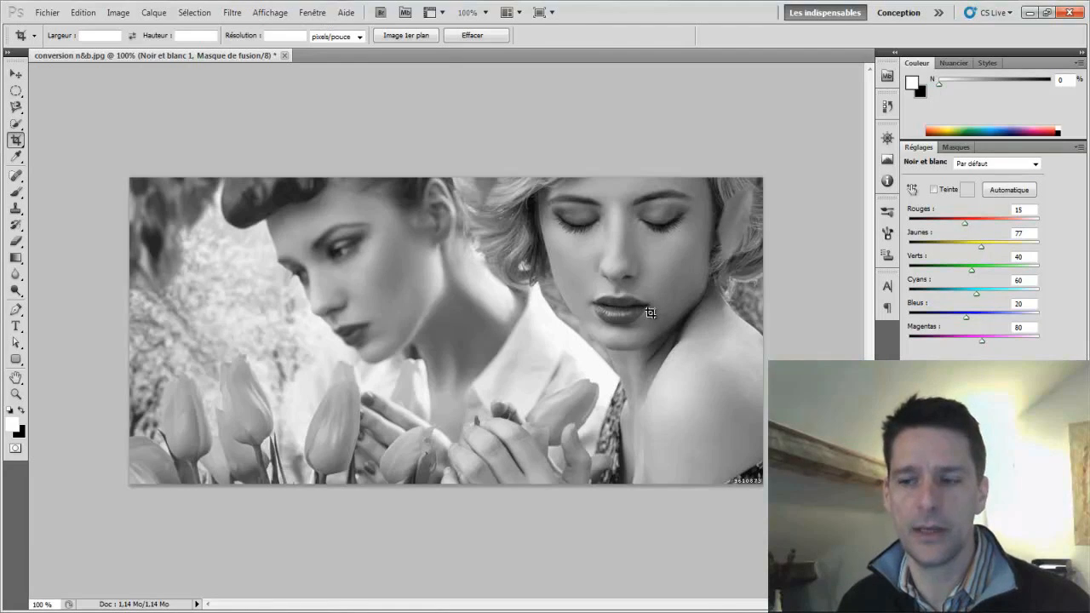
- Select the lips of the blonde woman by tracing their outline with the Magnetic Lasso tool
click(16, 106)
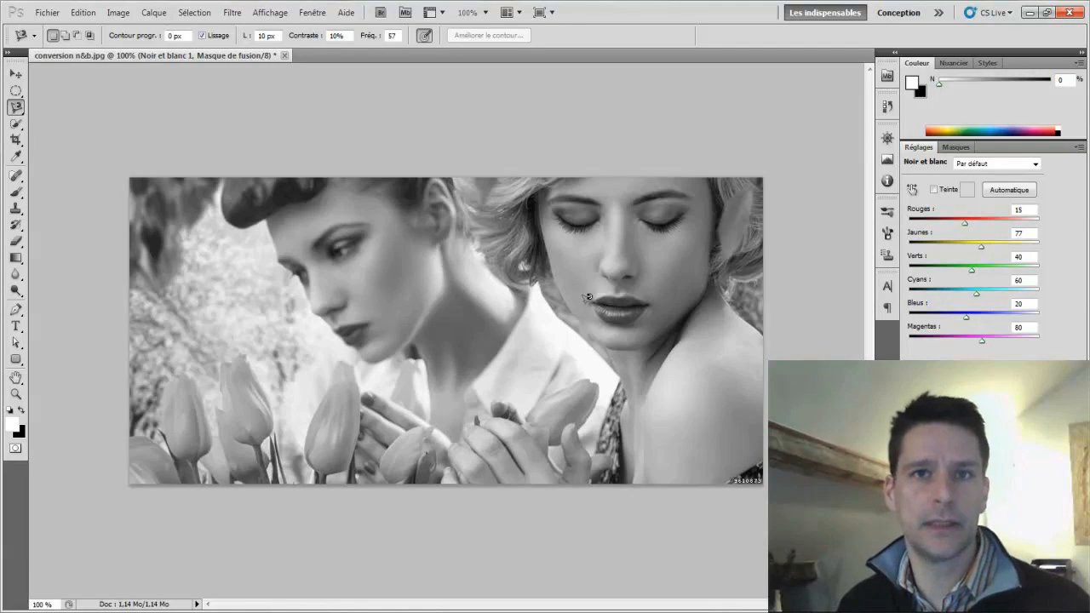
click(17, 111)
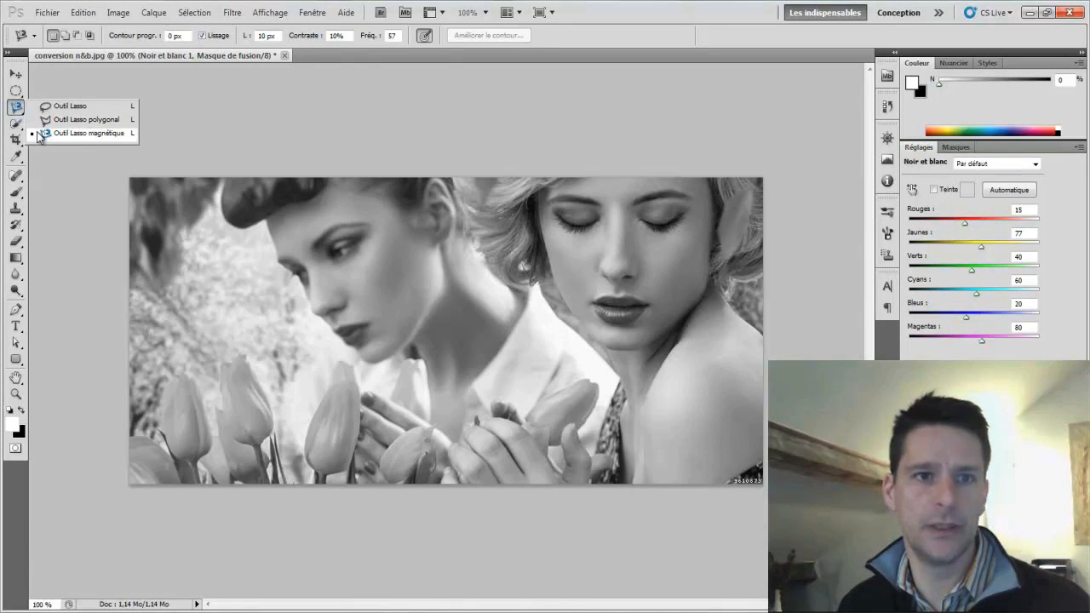
click(40, 136)
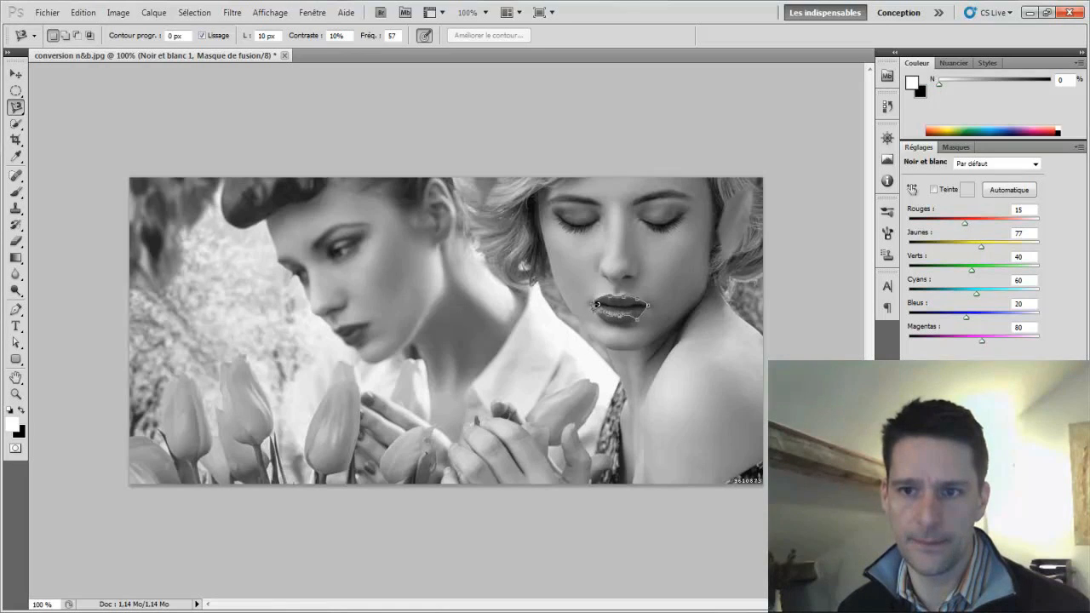
click(596, 308)
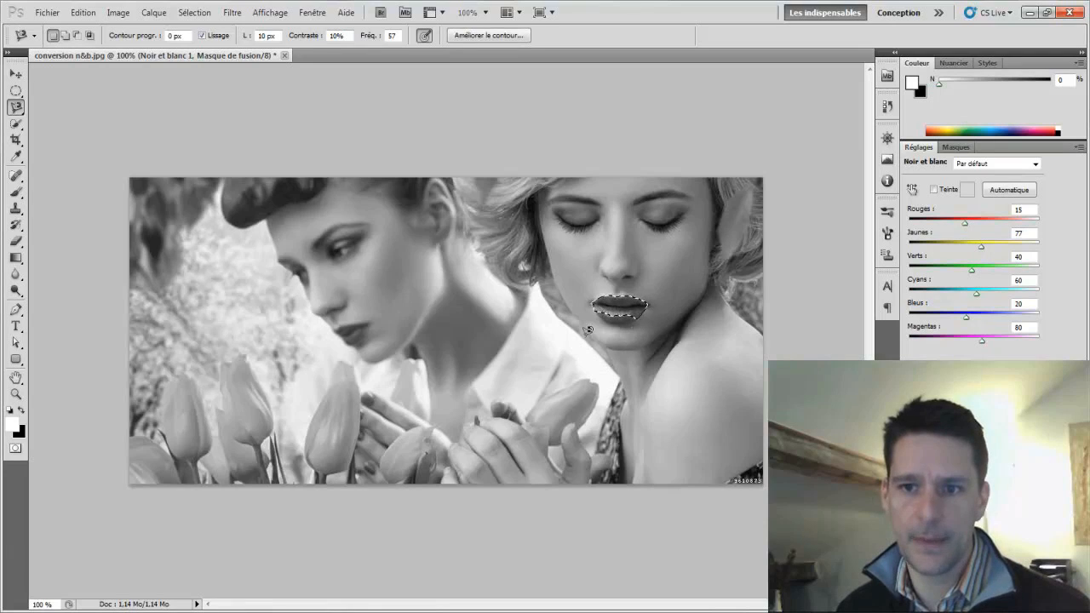
- Extend the lips selection with the Magnetic Lasso in add mode to include the missed part of the lower lip
key(ctrl+plus)
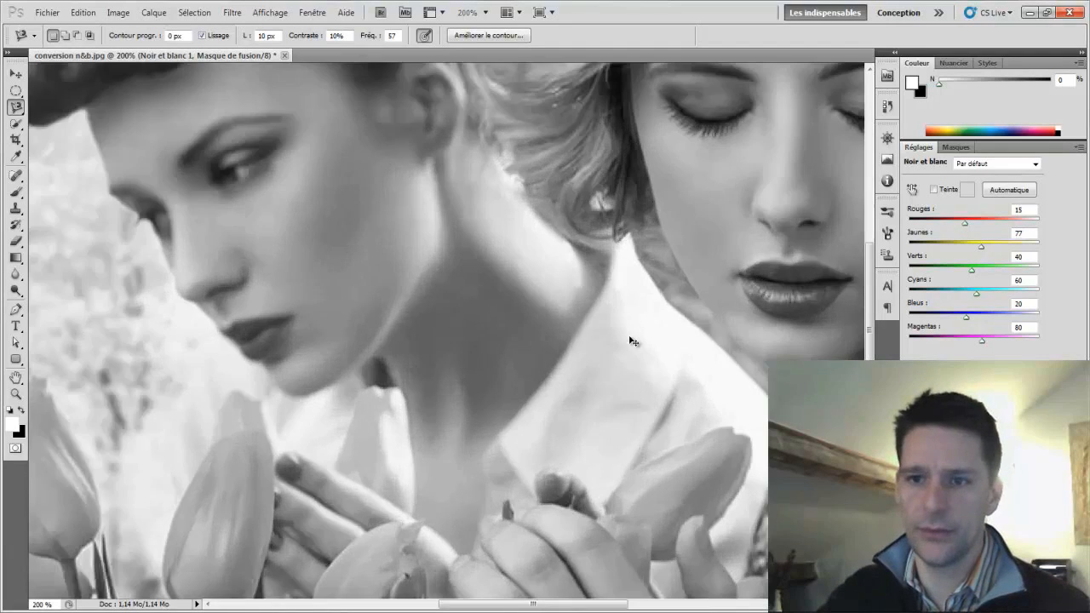
drag(777, 290, 616, 294)
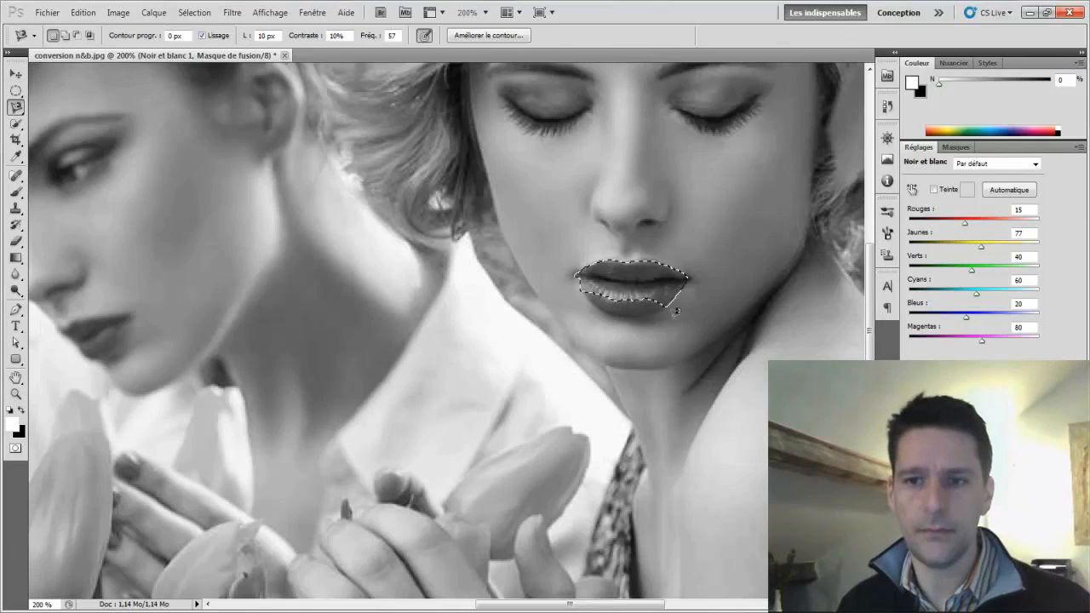
click(66, 36)
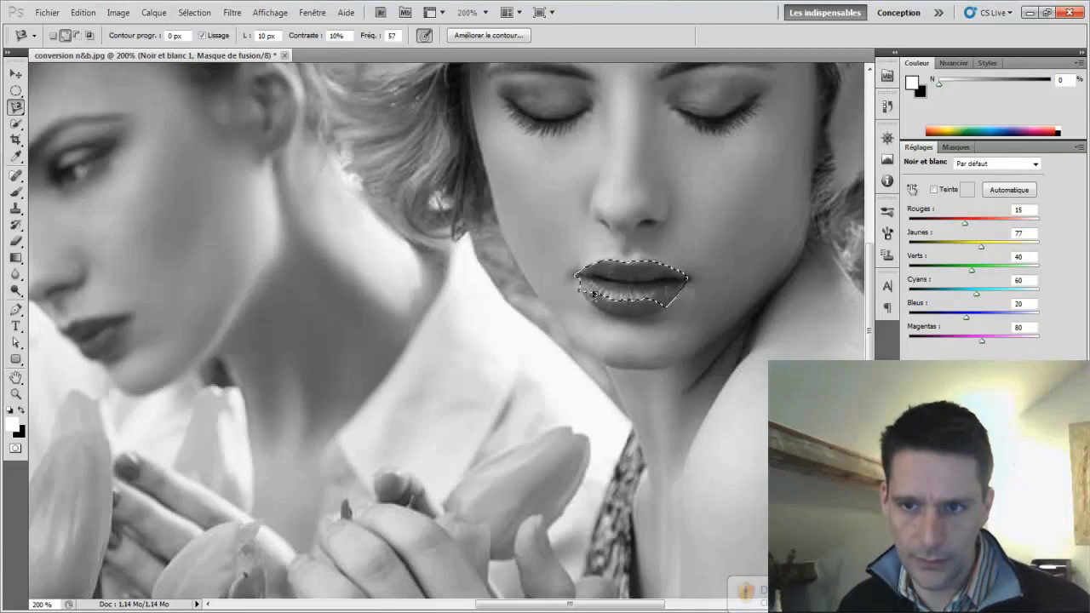
drag(596, 294, 583, 281)
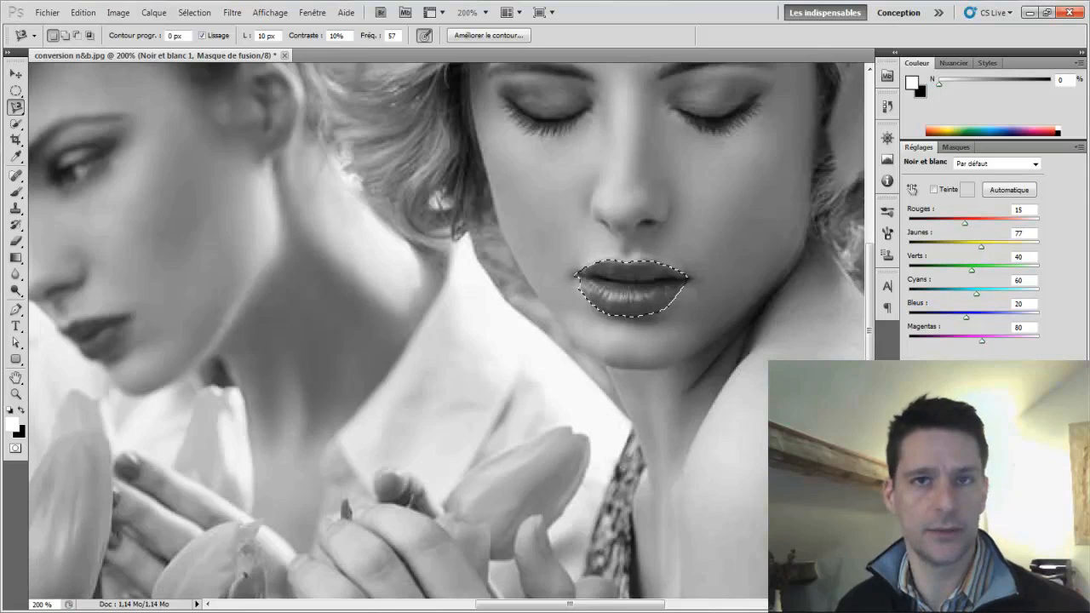
- Fill the selected lips on the Black & White layer's mask with black (Noir) in Normal mode at 100% opacity
click(980, 479)
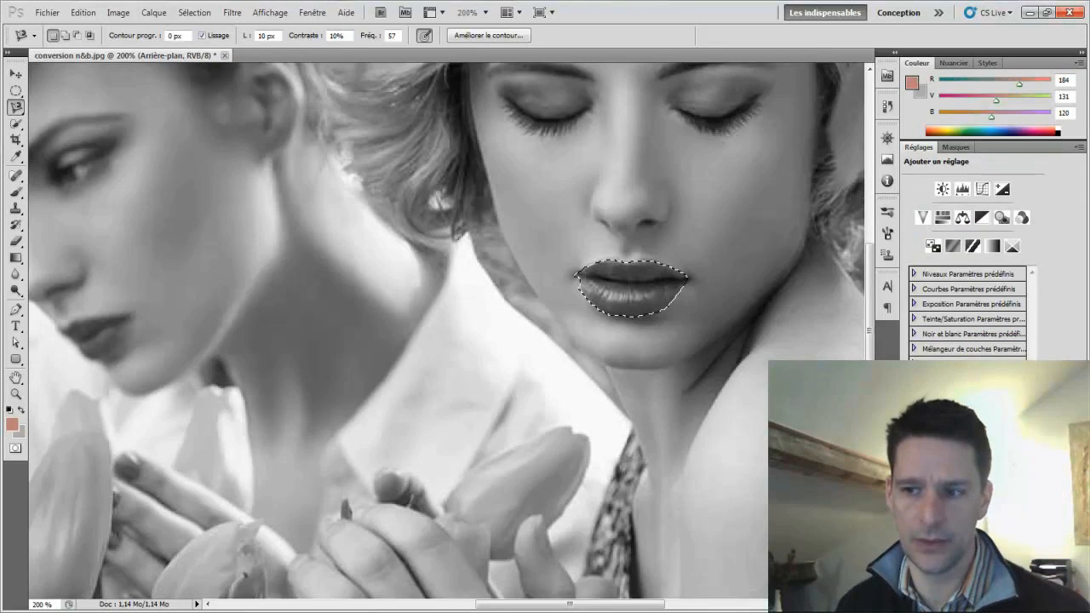
click(980, 454)
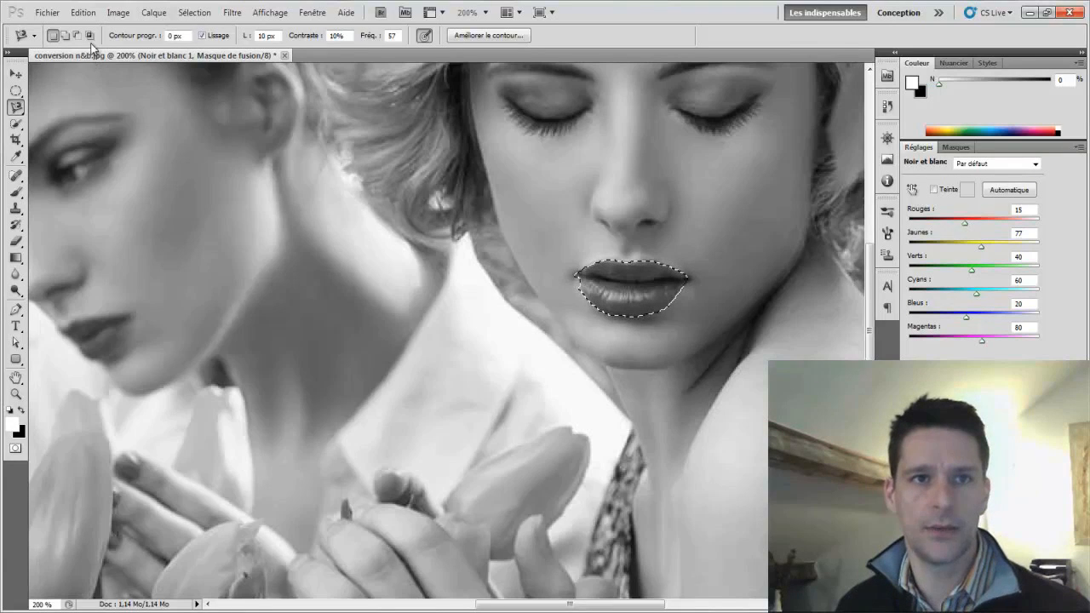
click(82, 12)
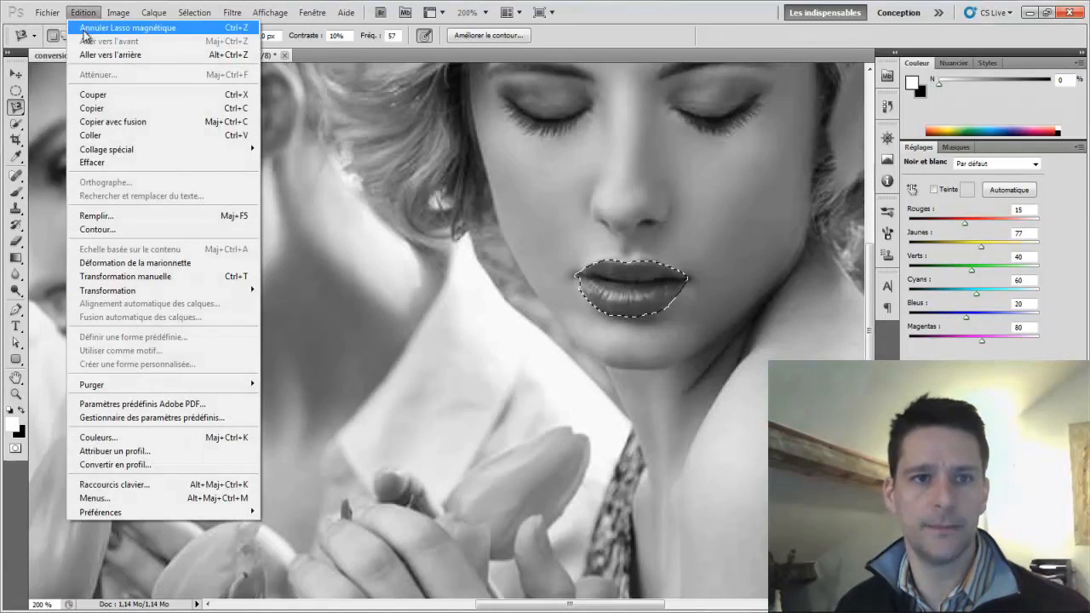
click(96, 216)
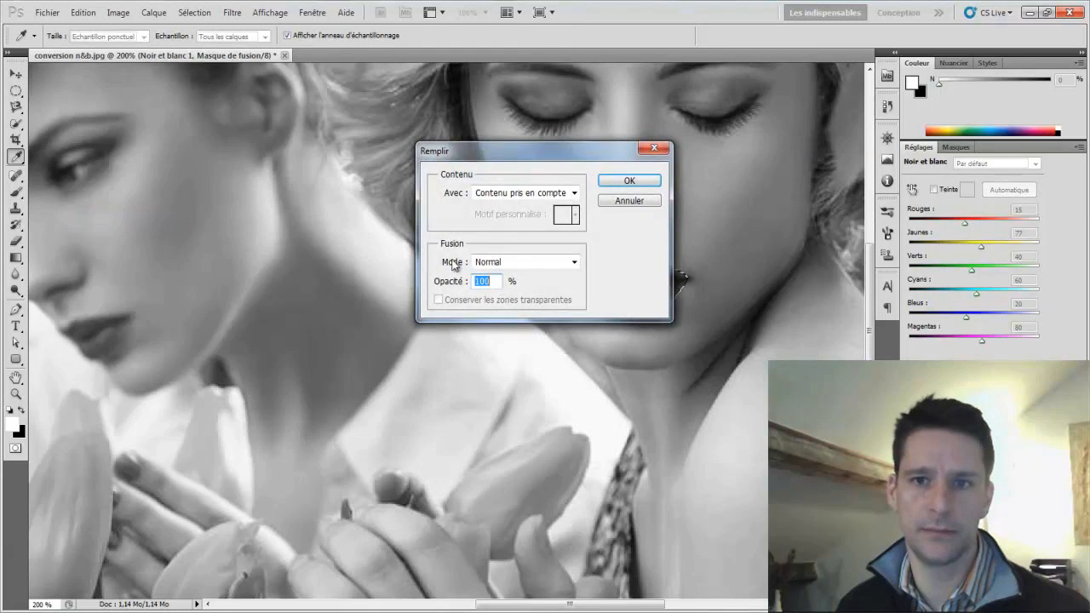
click(576, 195)
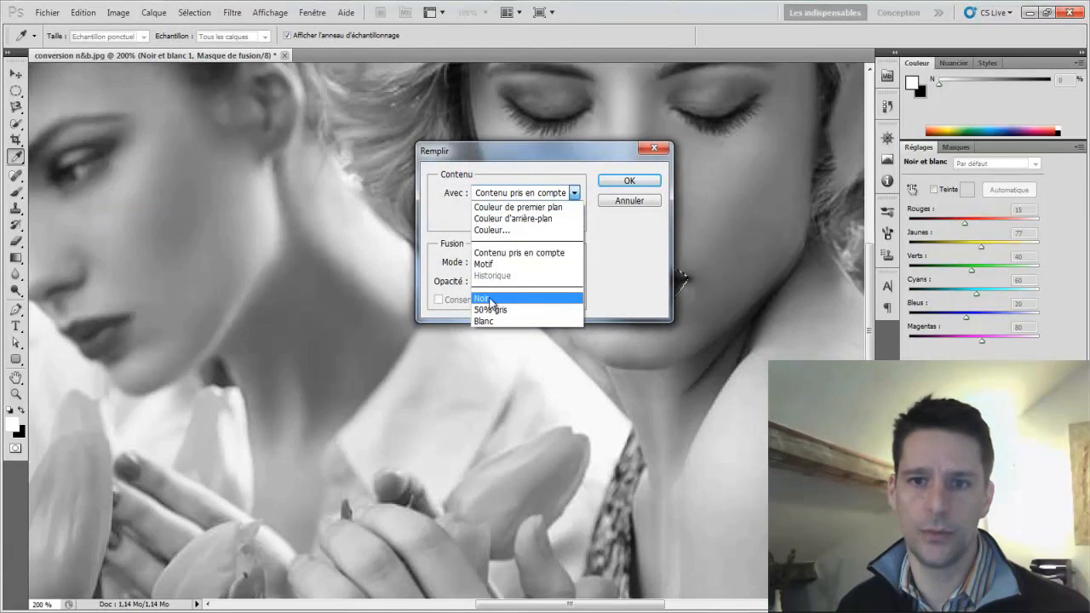
click(491, 299)
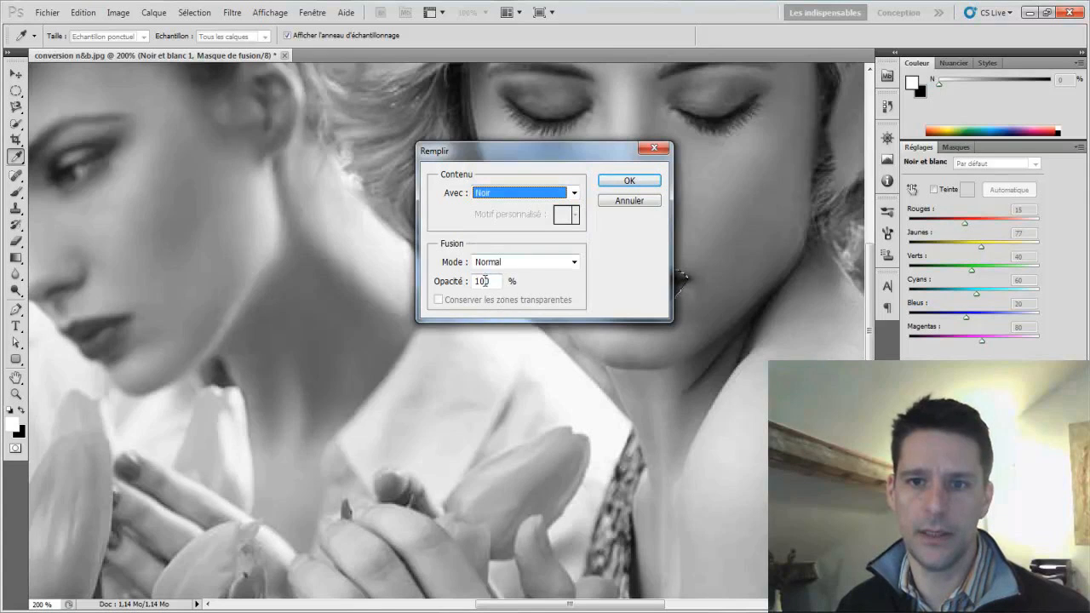
double_click(482, 281)
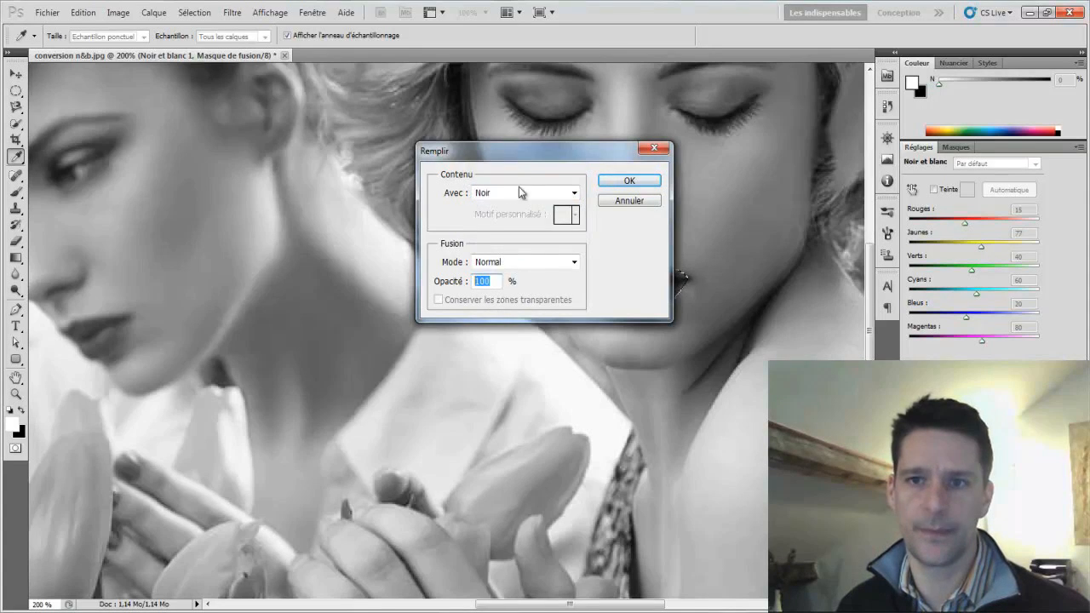
click(615, 180)
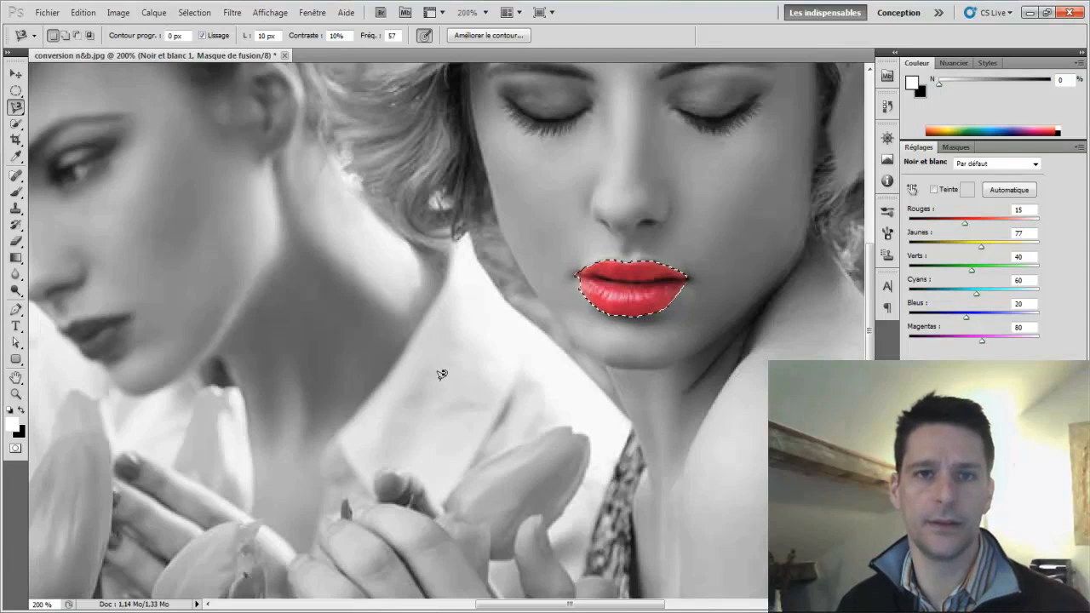
- Deselect the layers and clear the selection around the lips
click(195, 16)
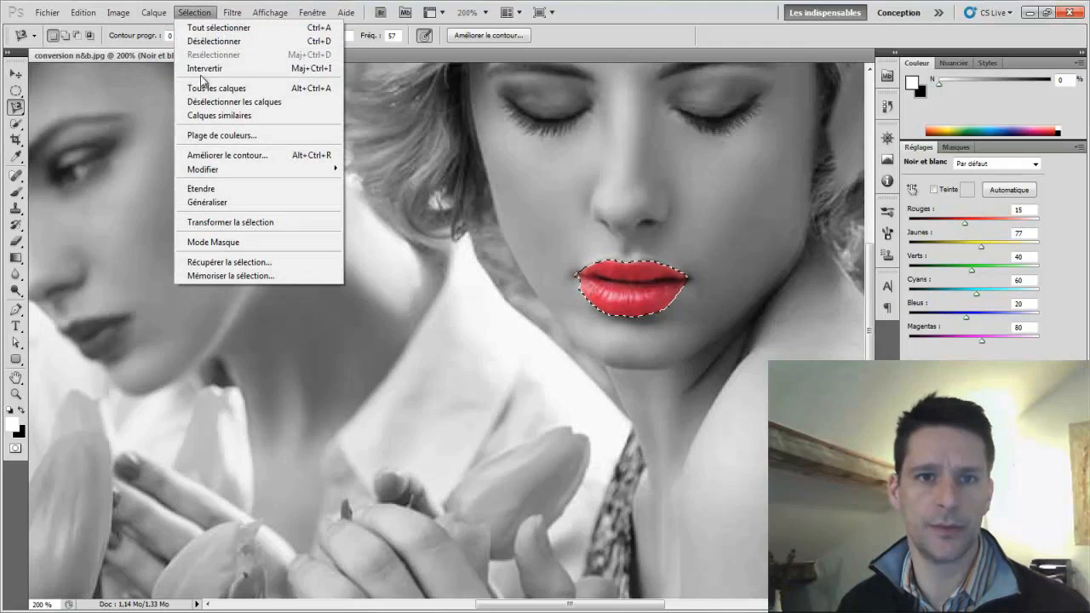
click(229, 108)
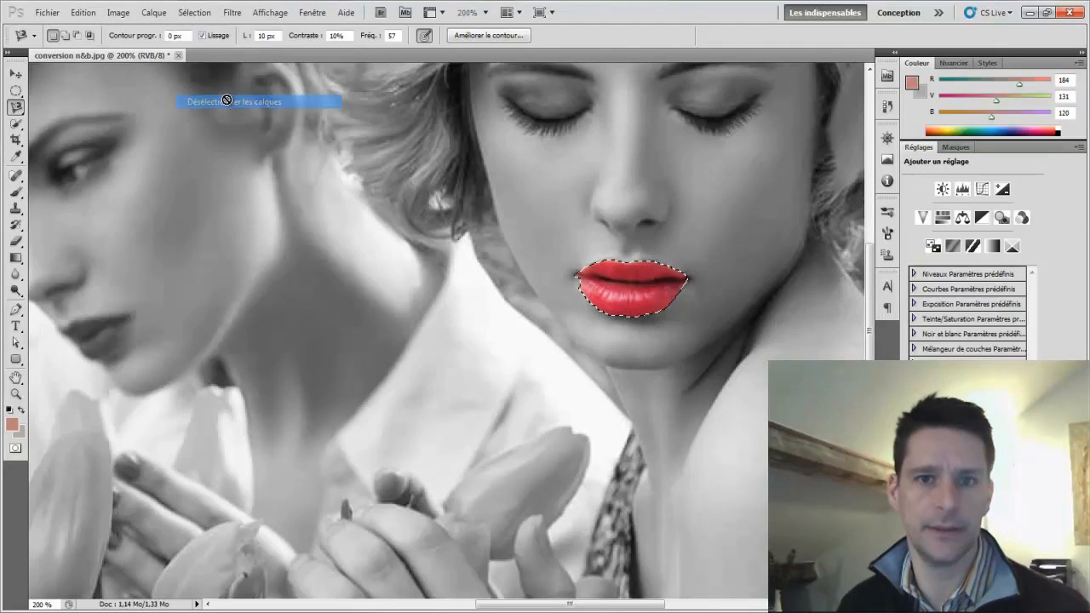
click(199, 13)
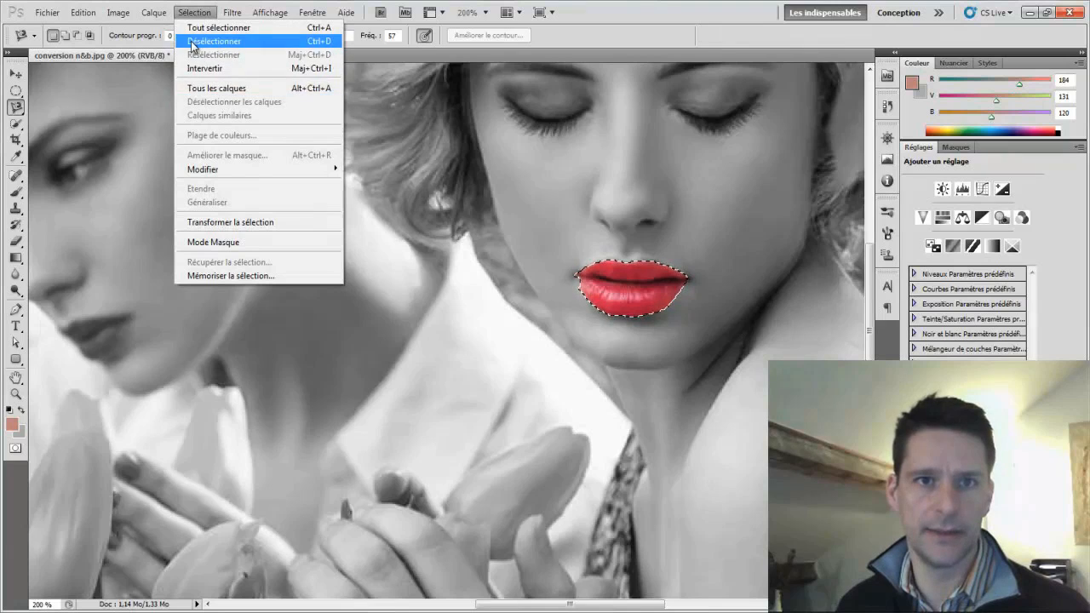
click(230, 43)
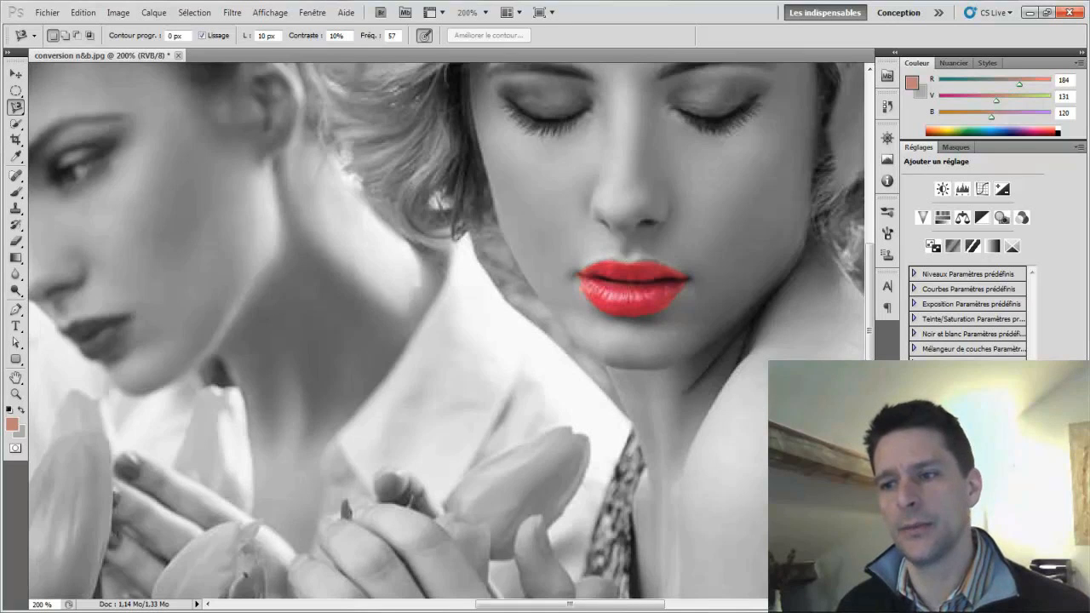
- Revert the image history to the second Magnetic Lasso state, before the mask fill
click(979, 453)
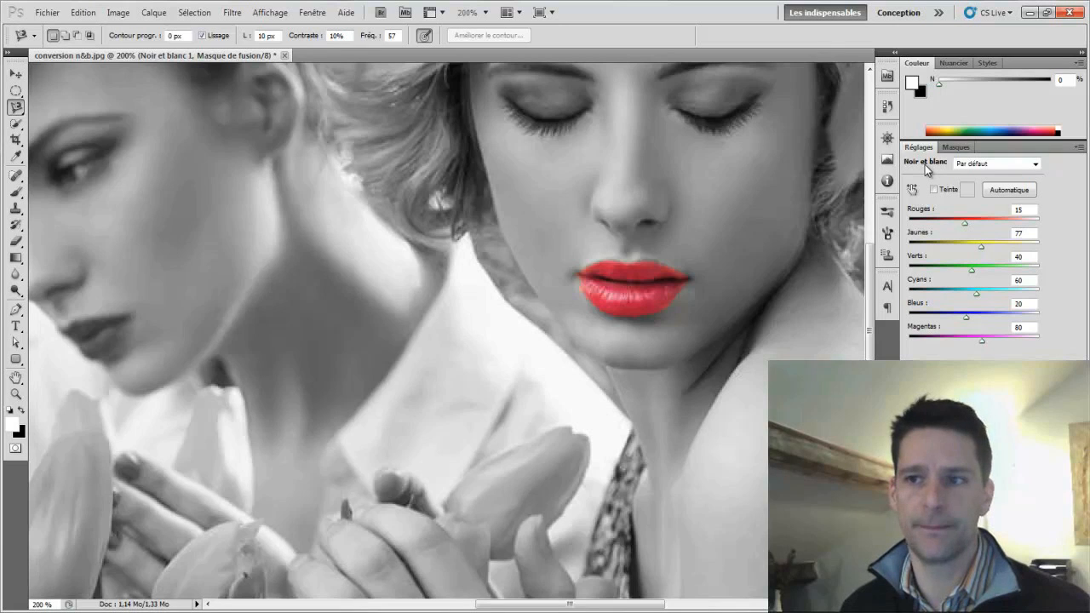
click(888, 107)
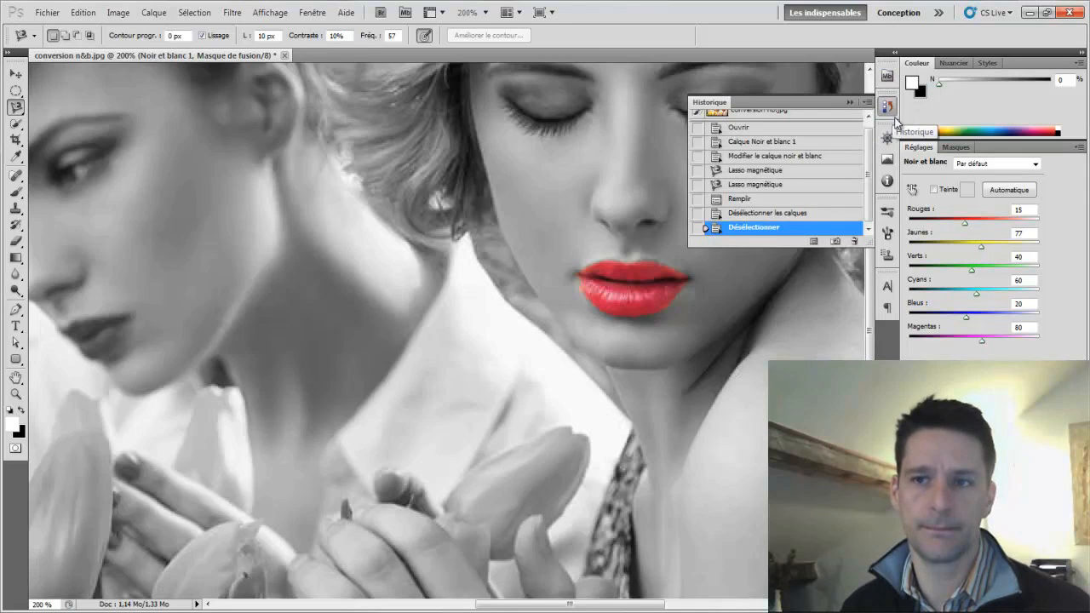
click(753, 185)
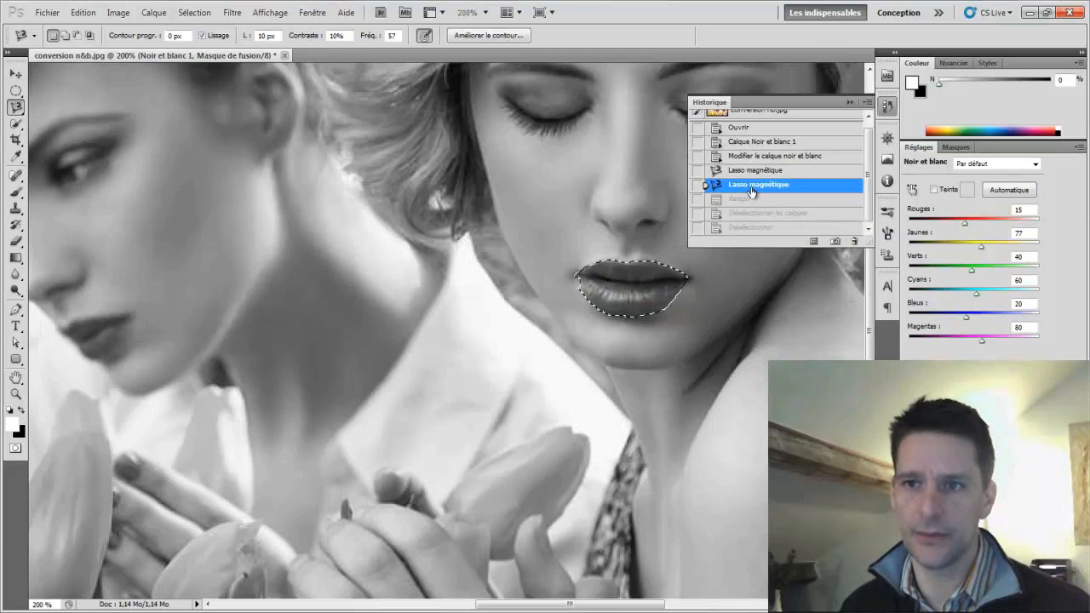
click(850, 103)
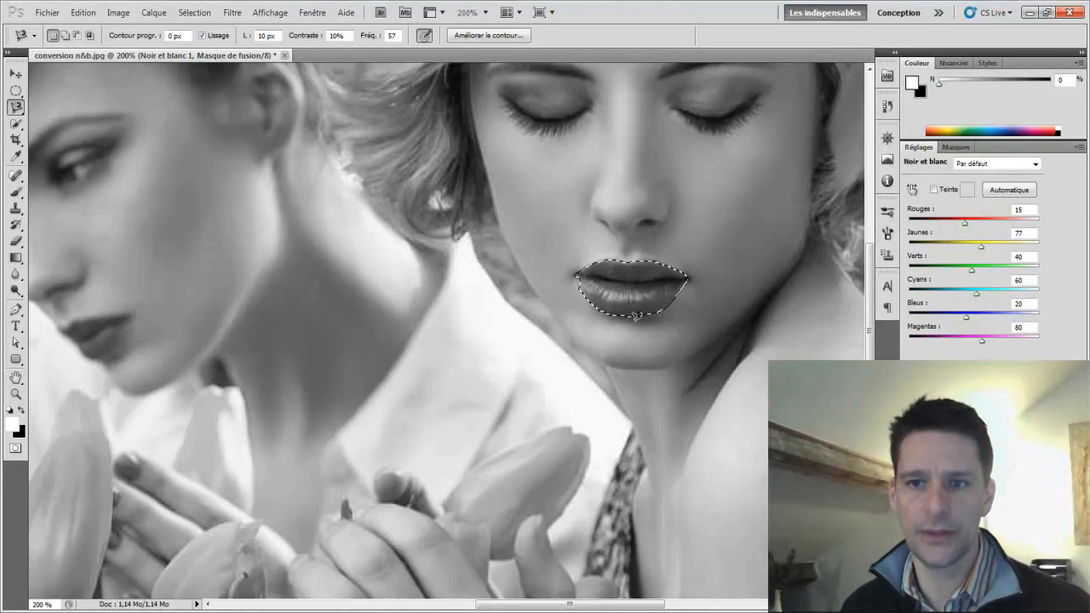
- Open Refine Edge (Améliorer le contour) for the lips selection and set its feather (Contour progressif) to 2.1 px
click(482, 36)
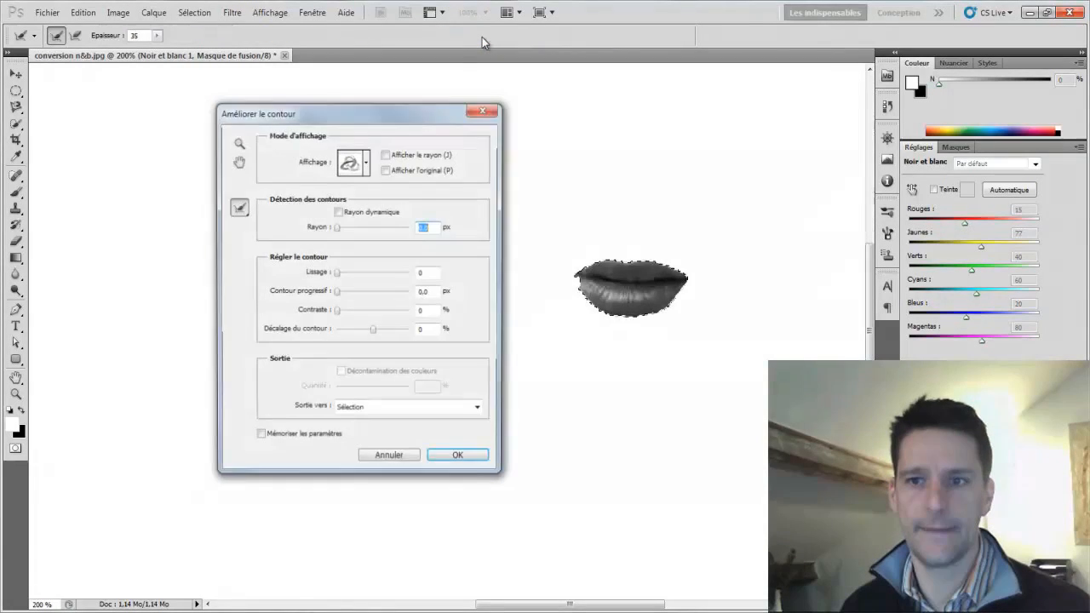
drag(408, 117, 396, 133)
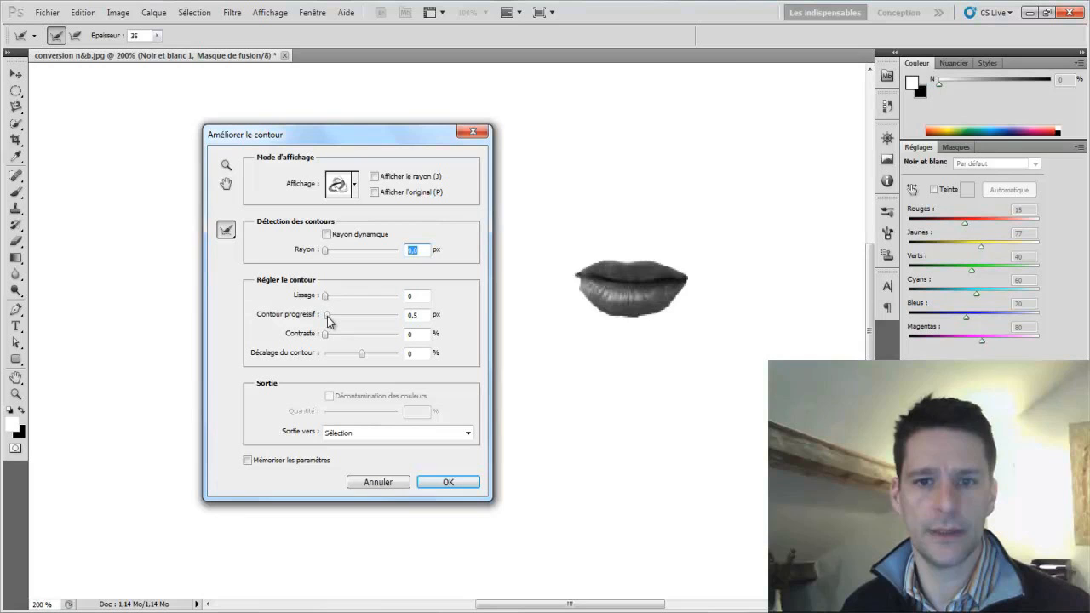
drag(329, 317, 333, 320)
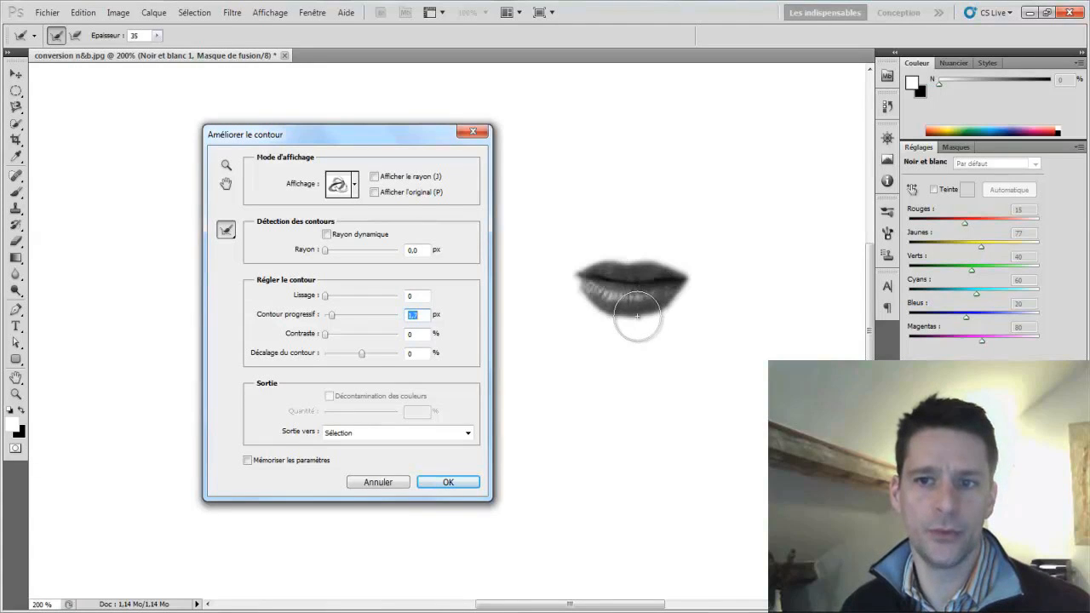
drag(332, 315, 335, 320)
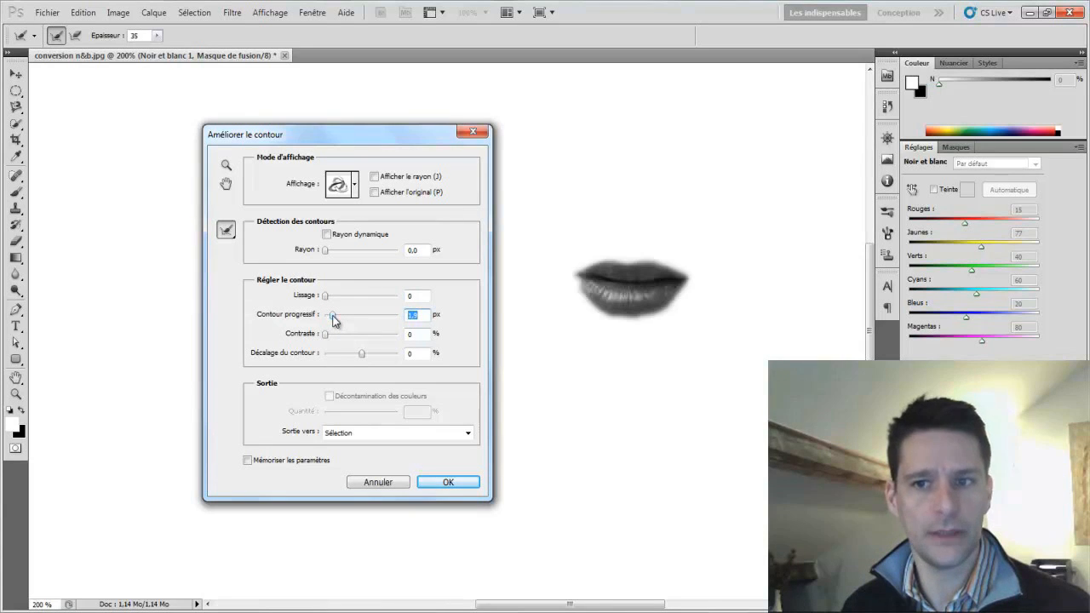
drag(333, 319, 337, 319)
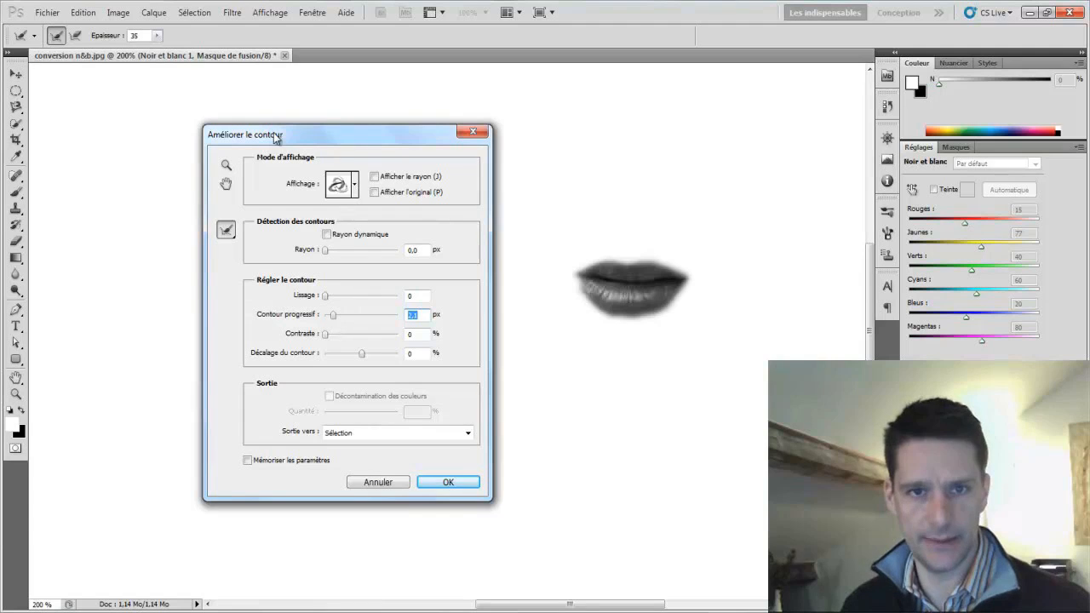
drag(275, 139, 286, 132)
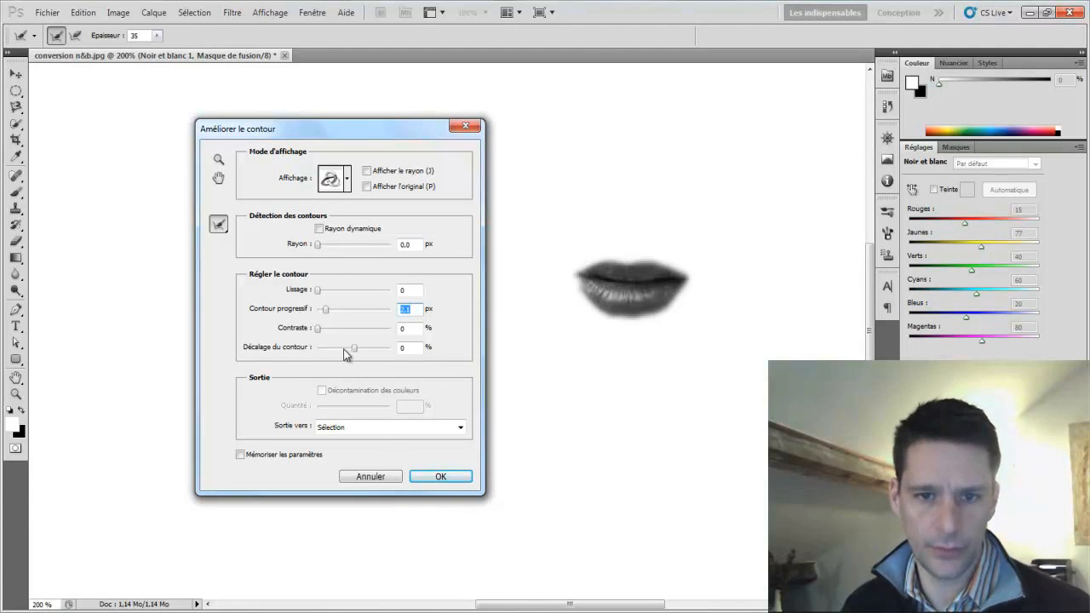
- Shift the lips selection's edge (Décalage du contour) outward by +16% and apply the edge refinement
click(356, 354)
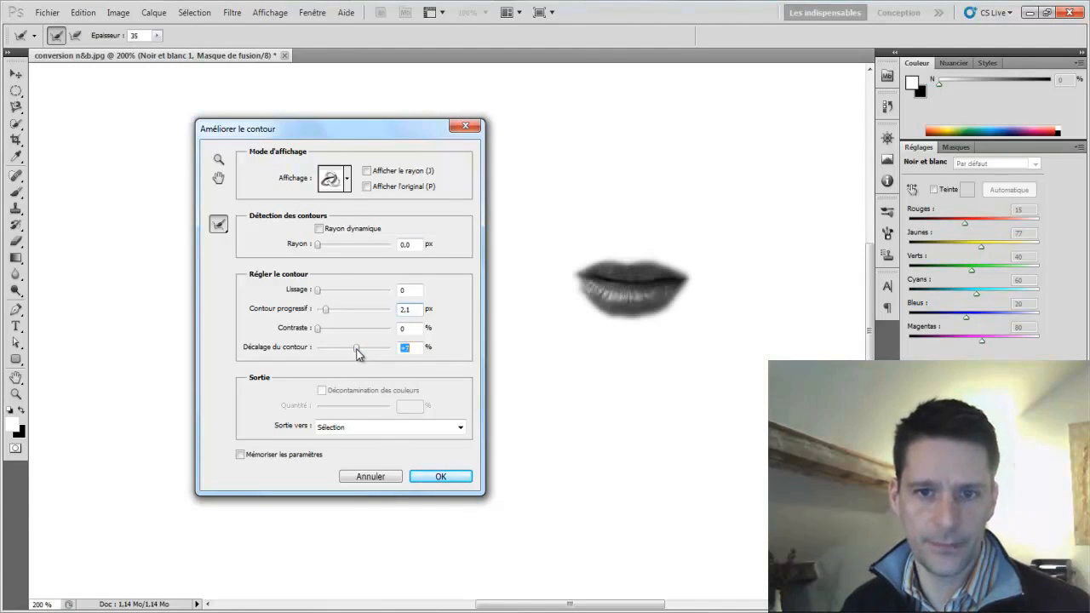
drag(357, 354, 389, 354)
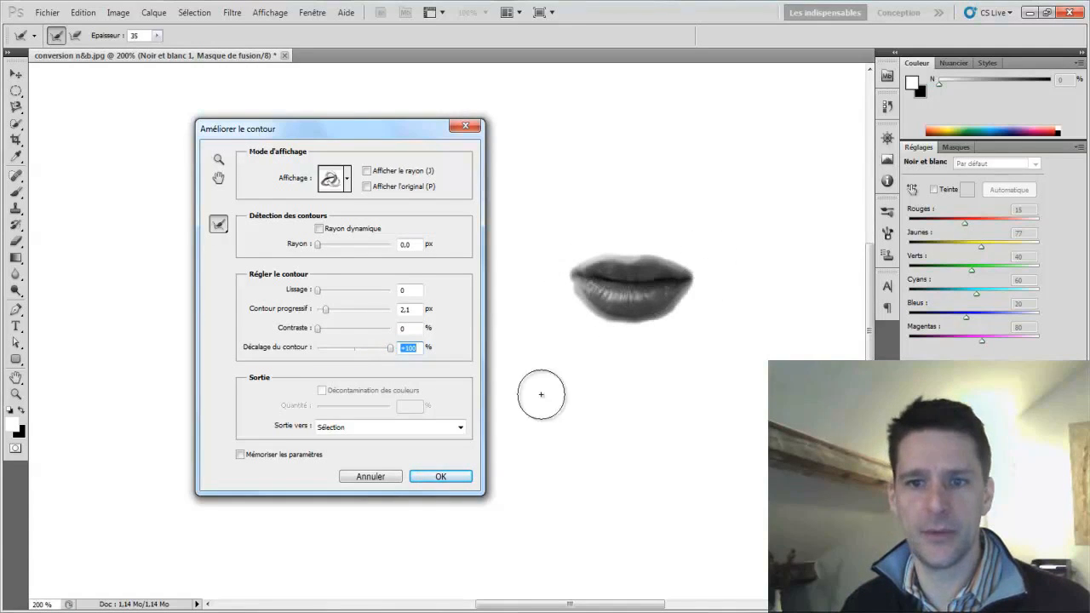
drag(391, 350, 366, 350)
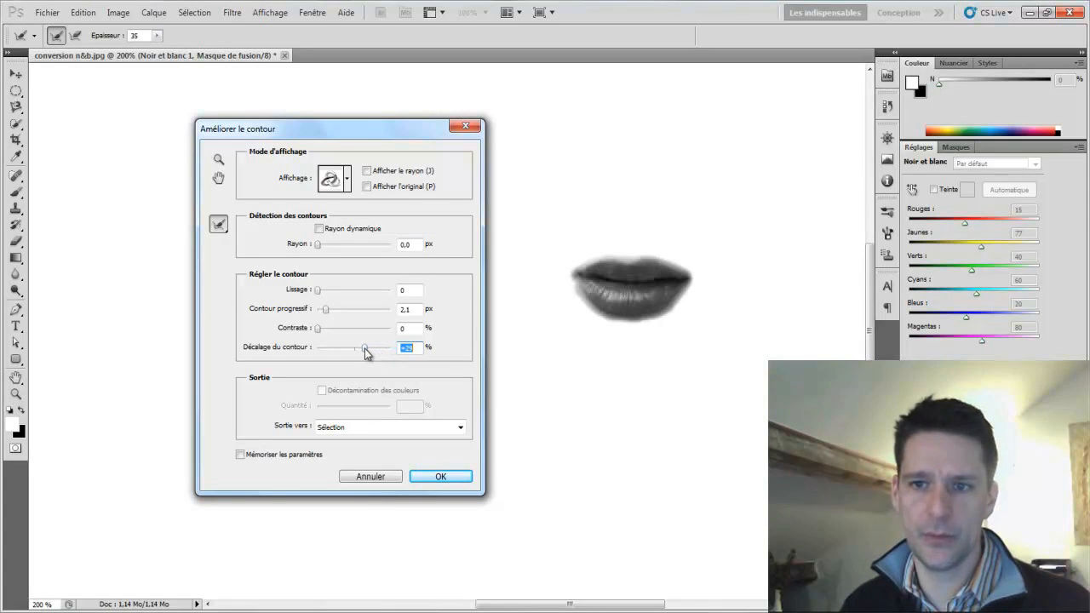
drag(361, 354, 360, 354)
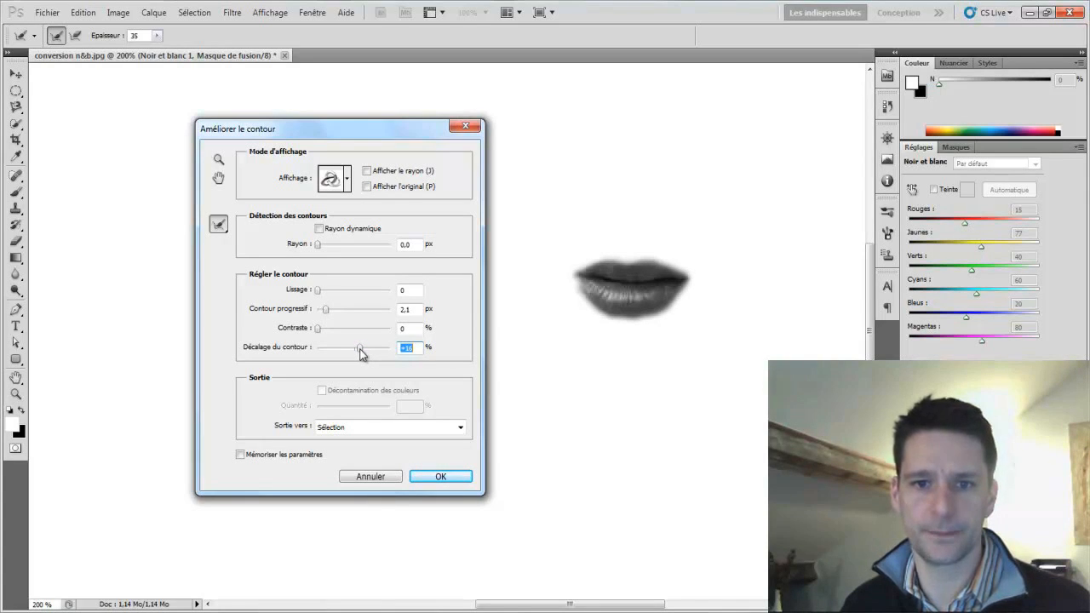
click(442, 479)
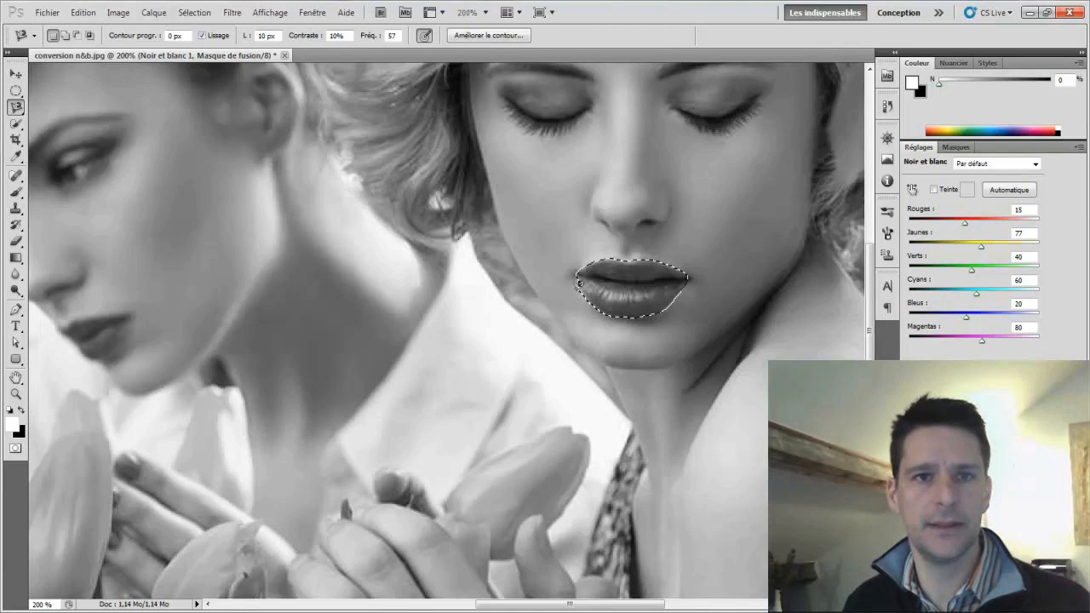
- Fill the refined lips selection on the Black & White layer's mask with black (Noir) in Normal mode at 100% opacity
click(81, 14)
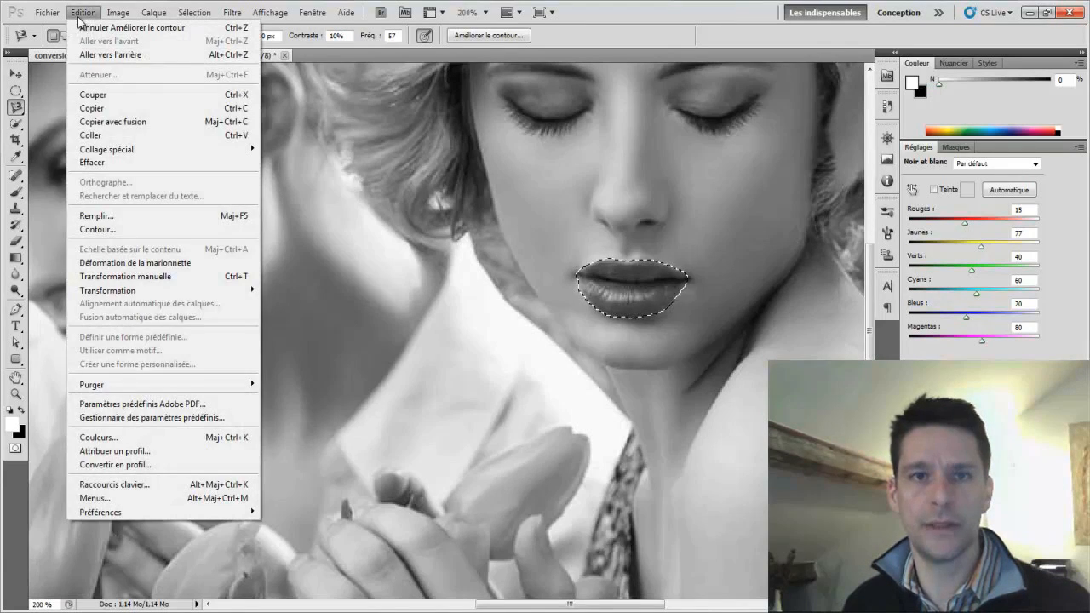
click(107, 215)
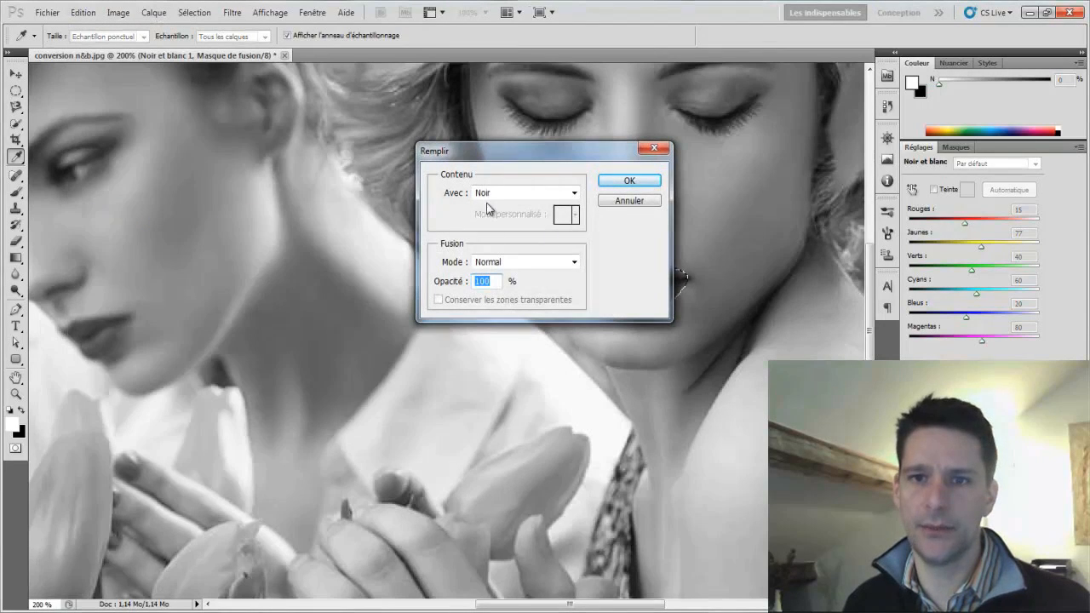
click(628, 181)
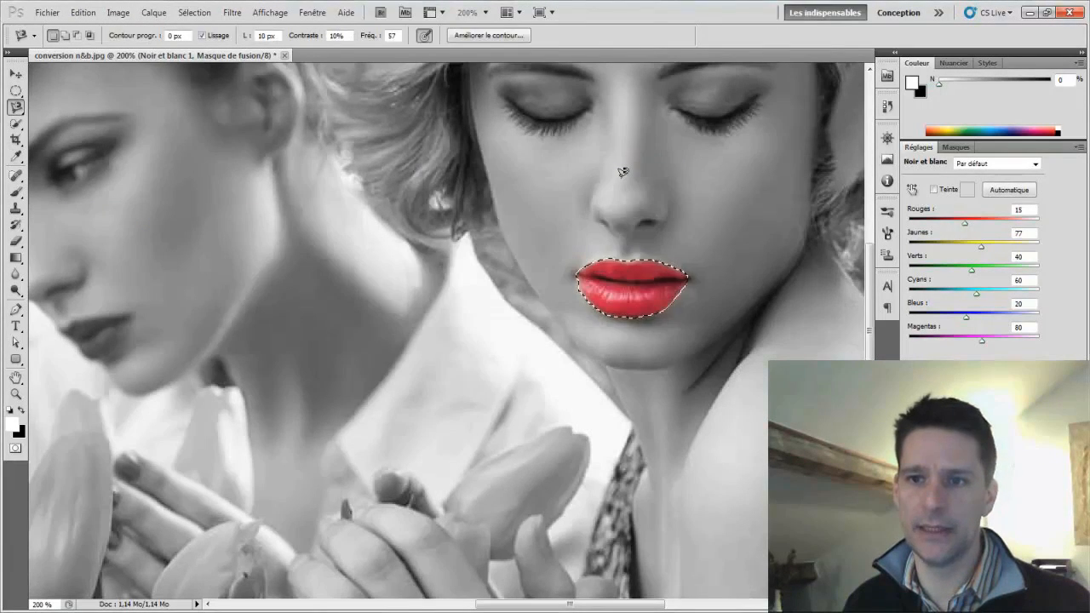
- Clear the selection around the lips and view the whole image at 100%
click(194, 12)
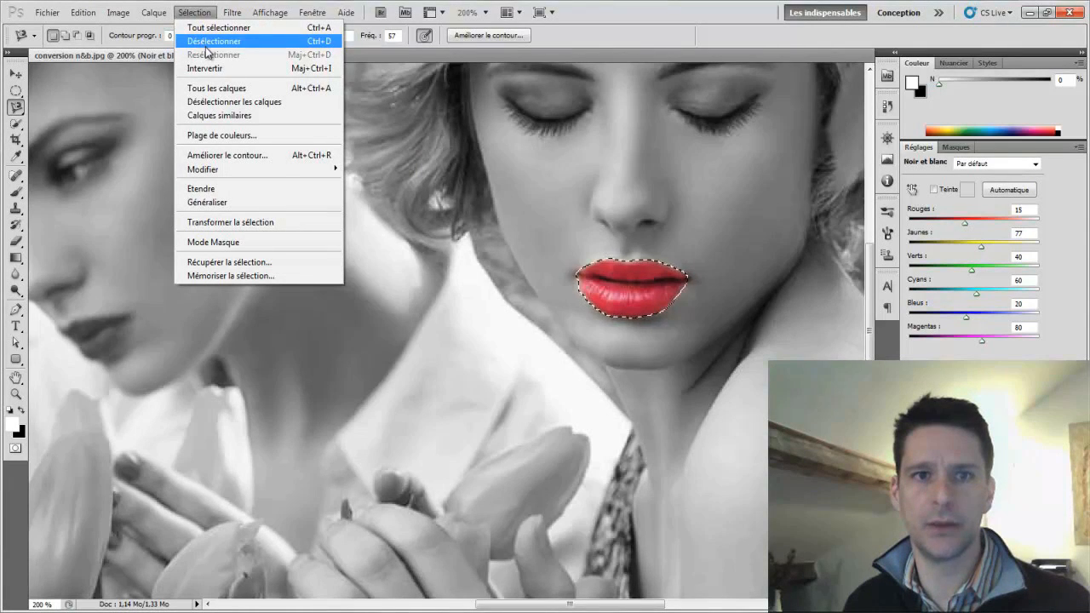
click(206, 41)
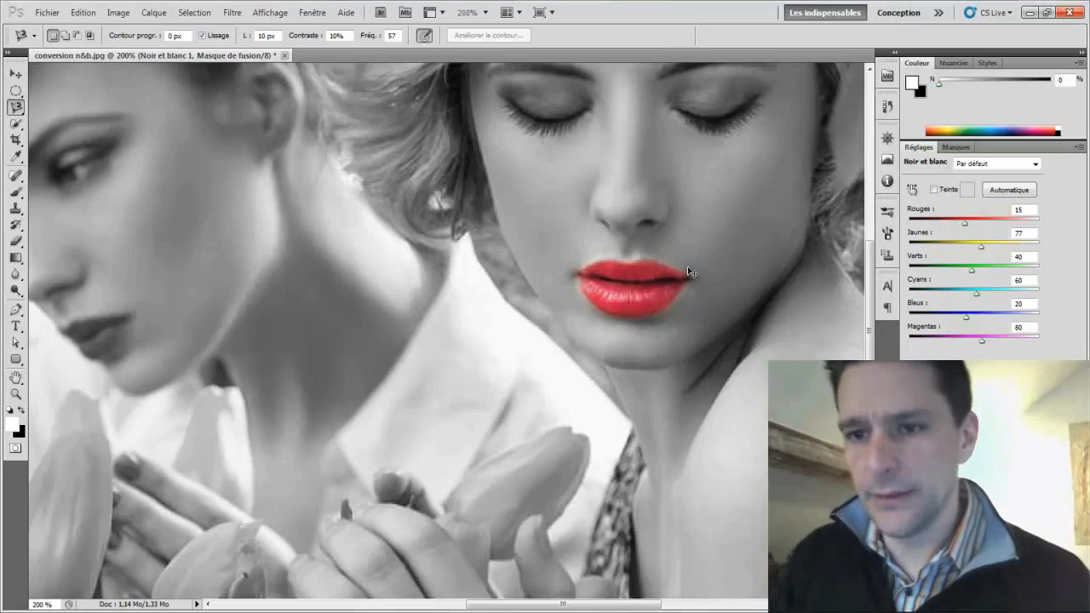
key(ctrl+minus)
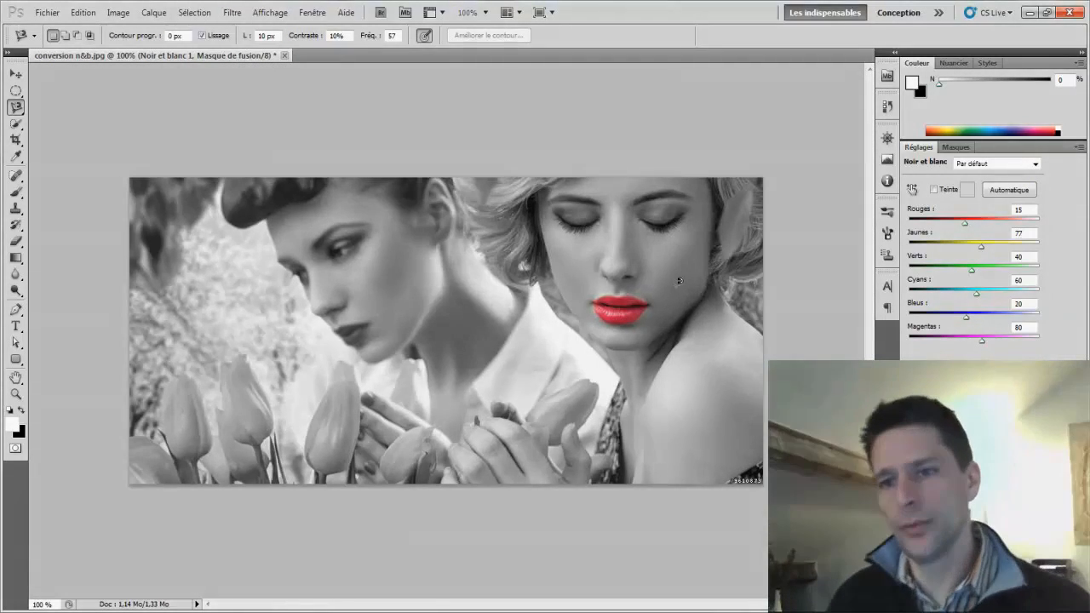